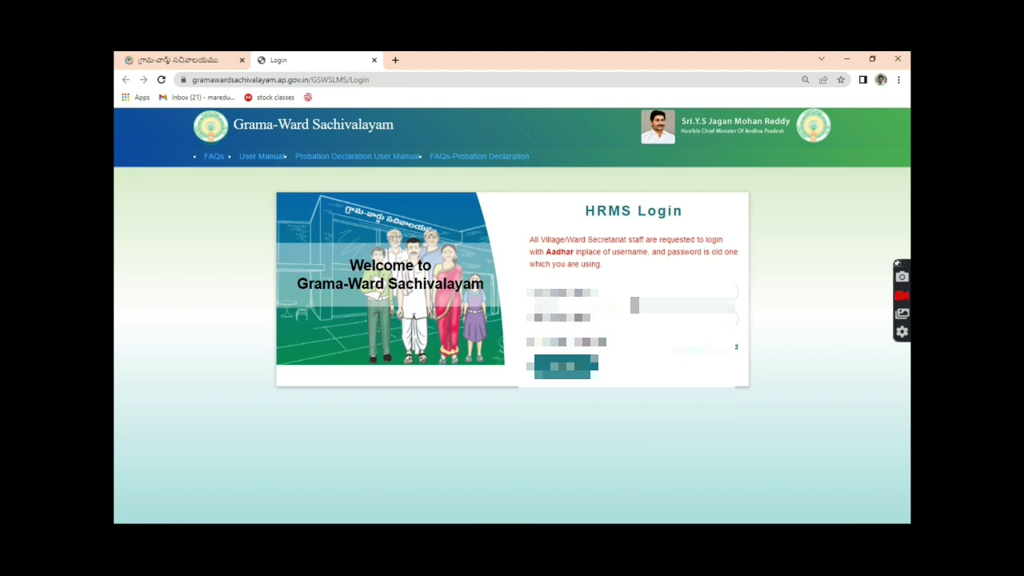
Log in to the HRMS portal by filling in the saved Aadhaar username and account password
{"action": "key", "text": "Down"}
{"action": "key", "text": "Down"}
{"action": "key", "text": "Return"}
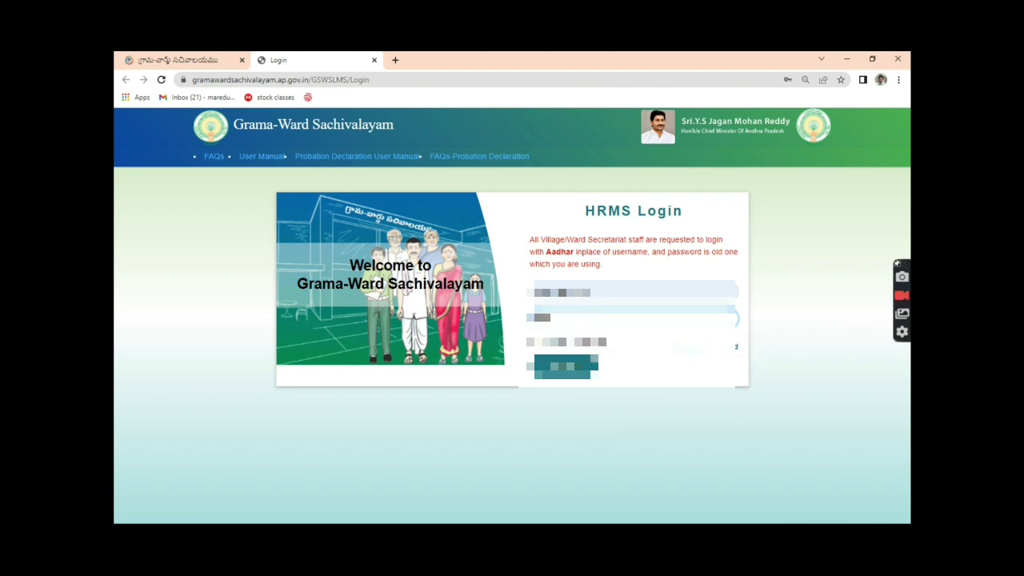
{"action": "left_click", "coordinate": [570, 366]}
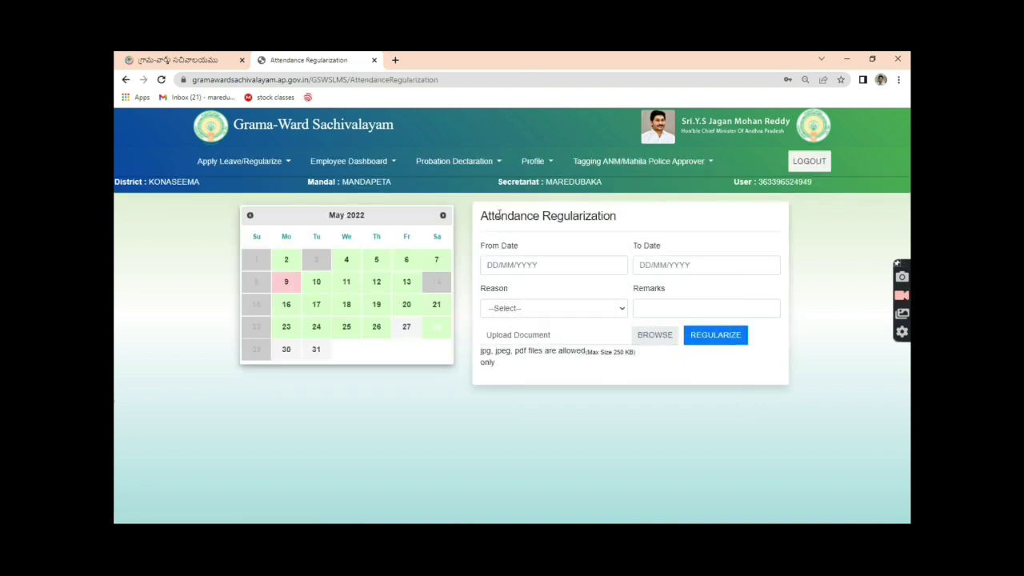
Open the Probation Declaration form and set district KONASEEMA, mandal MANDAPETA and secretariat MAREDUBAKA
{"action": "mouse_move", "coordinate": [468, 168]}
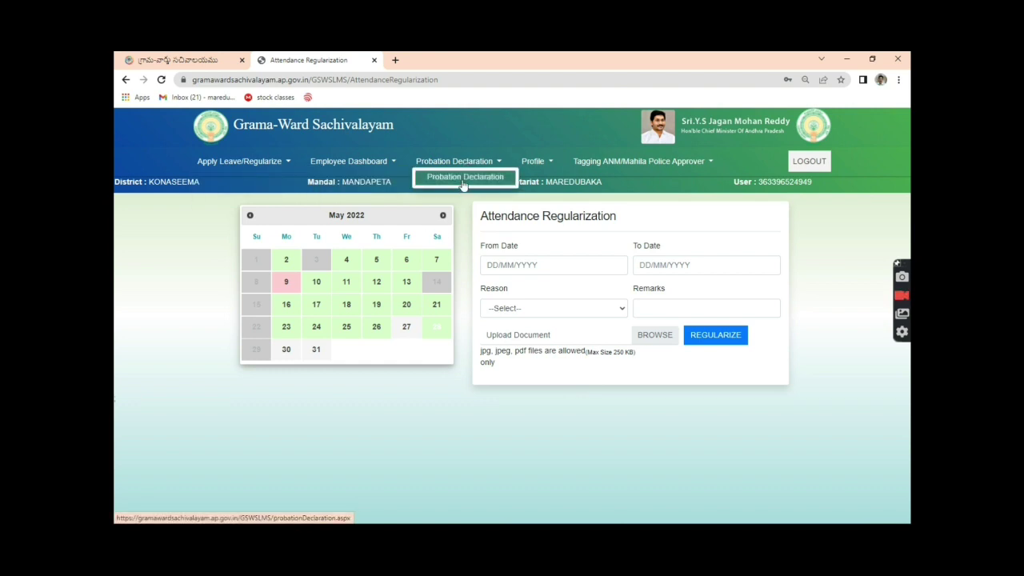
{"action": "left_click", "coordinate": [463, 184]}
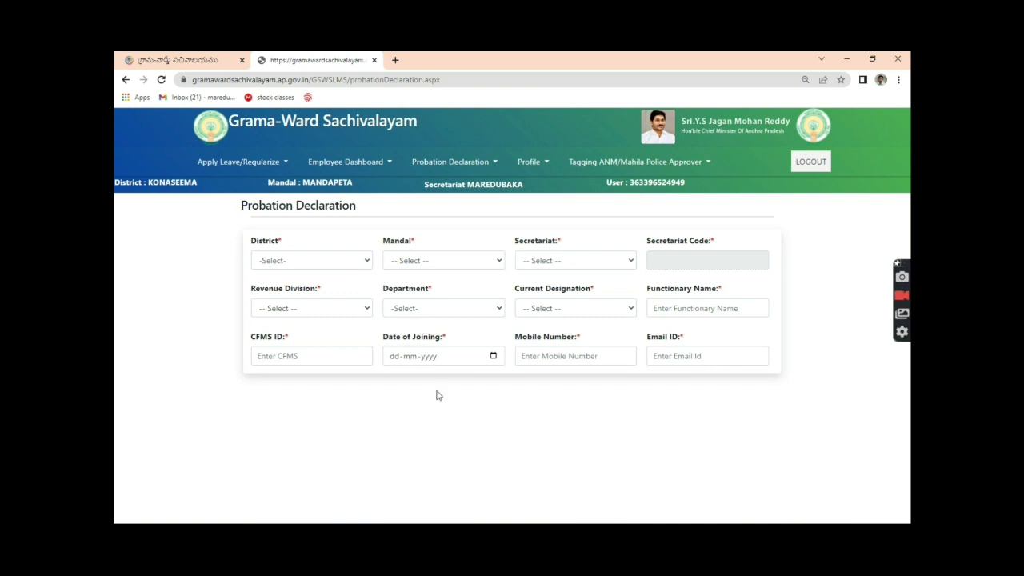
{"action": "left_click", "coordinate": [334, 260]}
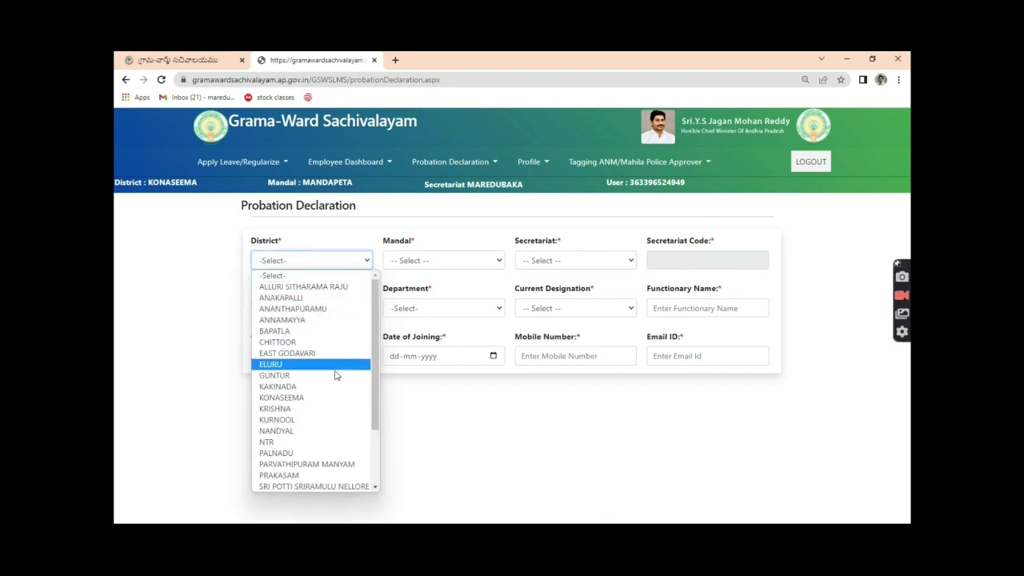
{"action": "left_click", "coordinate": [334, 398]}
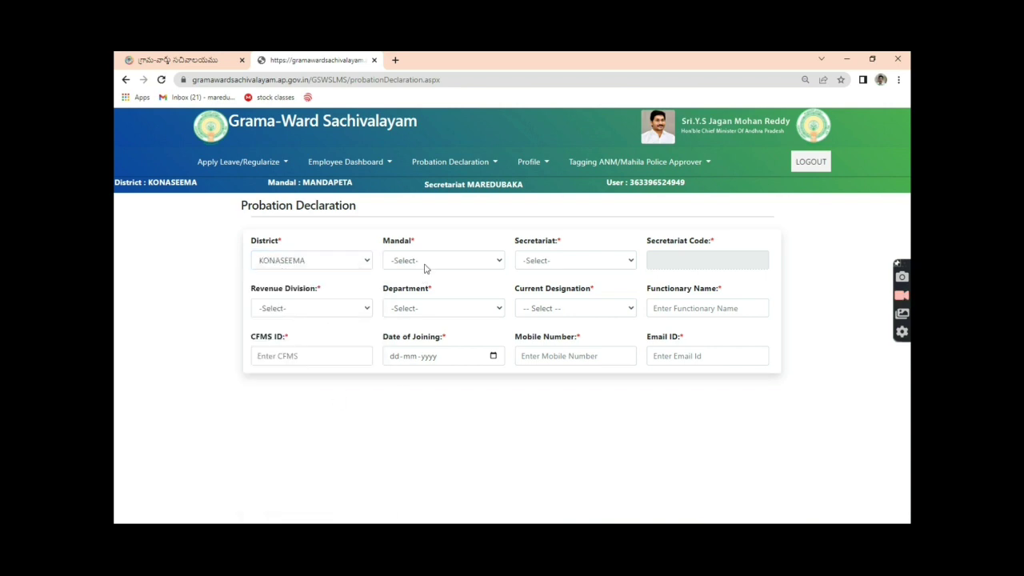
{"action": "left_click", "coordinate": [436, 260]}
{"action": "left_click", "coordinate": [440, 453]}
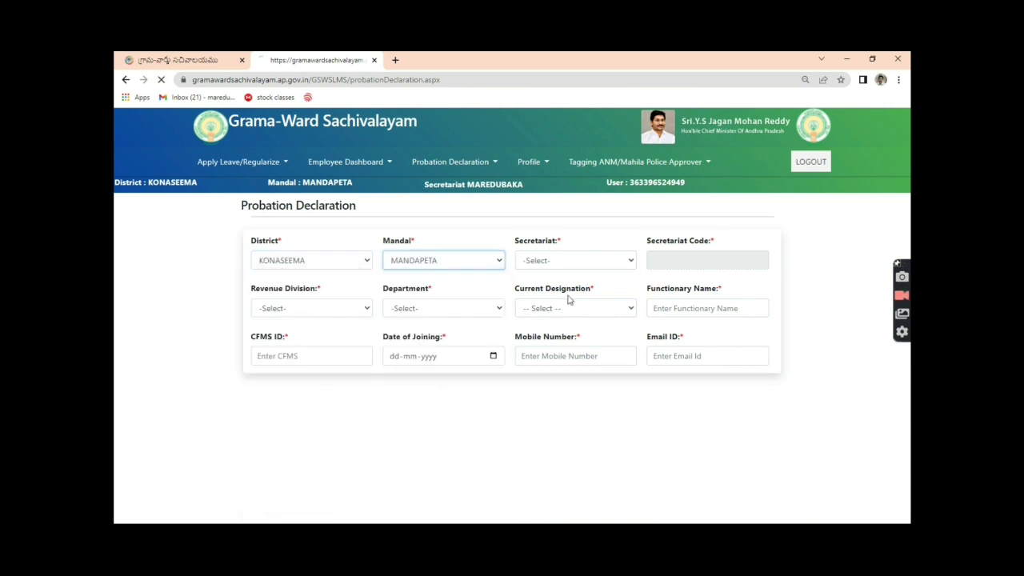
{"action": "left_click", "coordinate": [573, 264]}
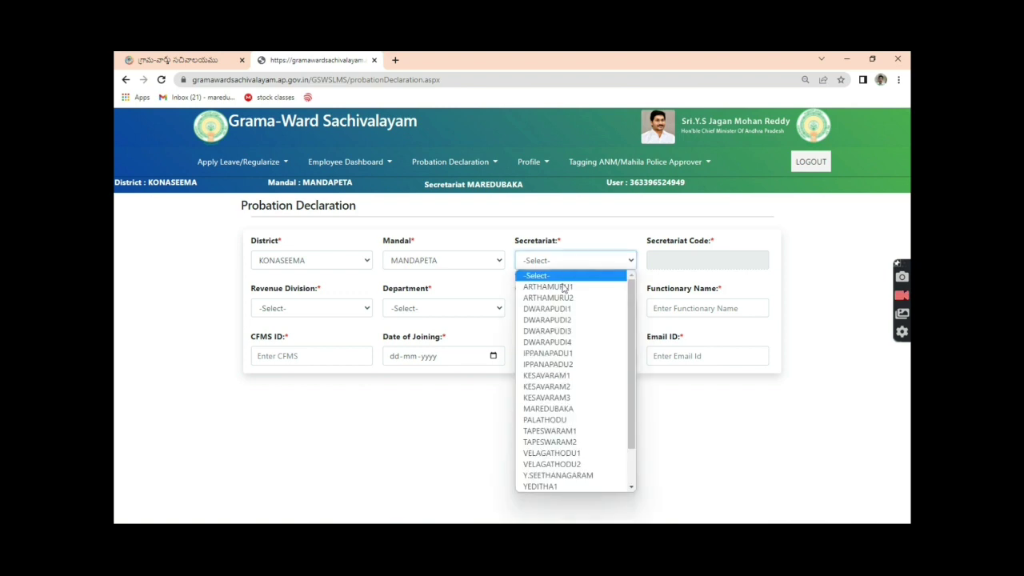
{"action": "left_click", "coordinate": [552, 408]}
{"action": "left_click_drag", "start_coordinate": [708, 270], "coordinate": [651, 265]}
{"action": "left_click", "coordinate": [644, 284]}
Set the revenue division to Ramachandrapuram, department to Social & Tribal Welfare and current designation to Welfare & Educational Assistant
{"action": "left_click", "coordinate": [359, 313]}
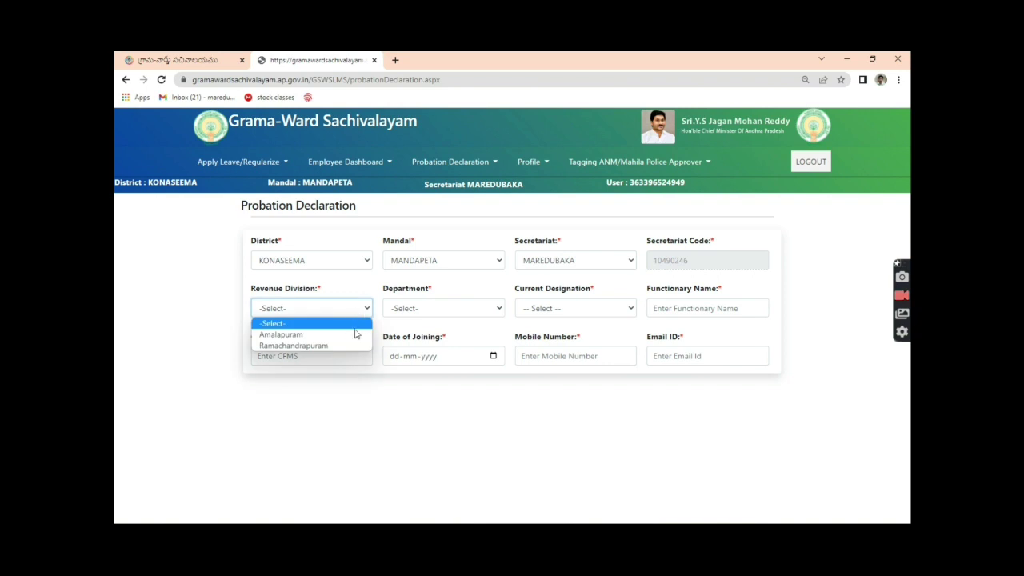
{"action": "left_click", "coordinate": [352, 348]}
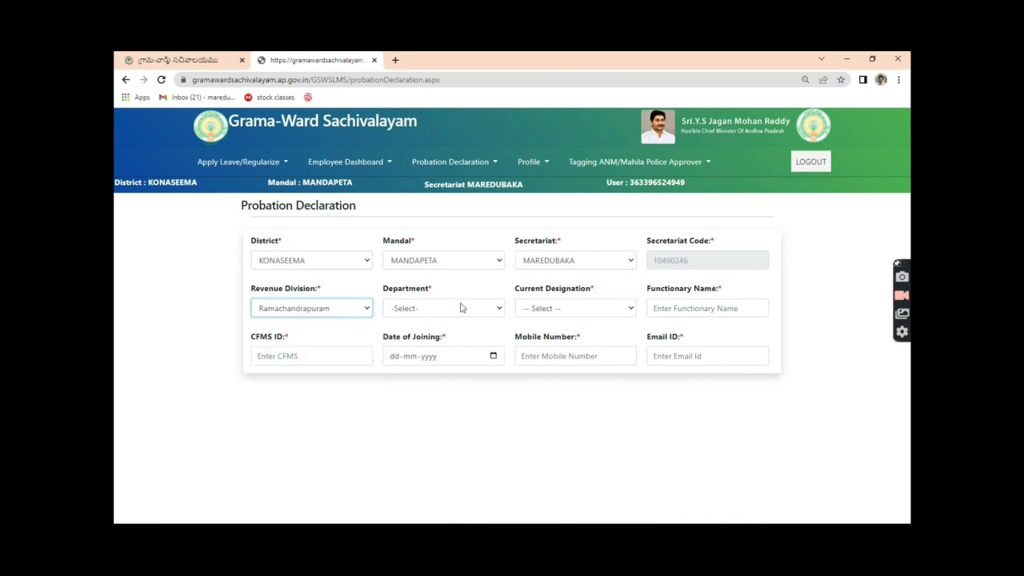
{"action": "left_click", "coordinate": [460, 306]}
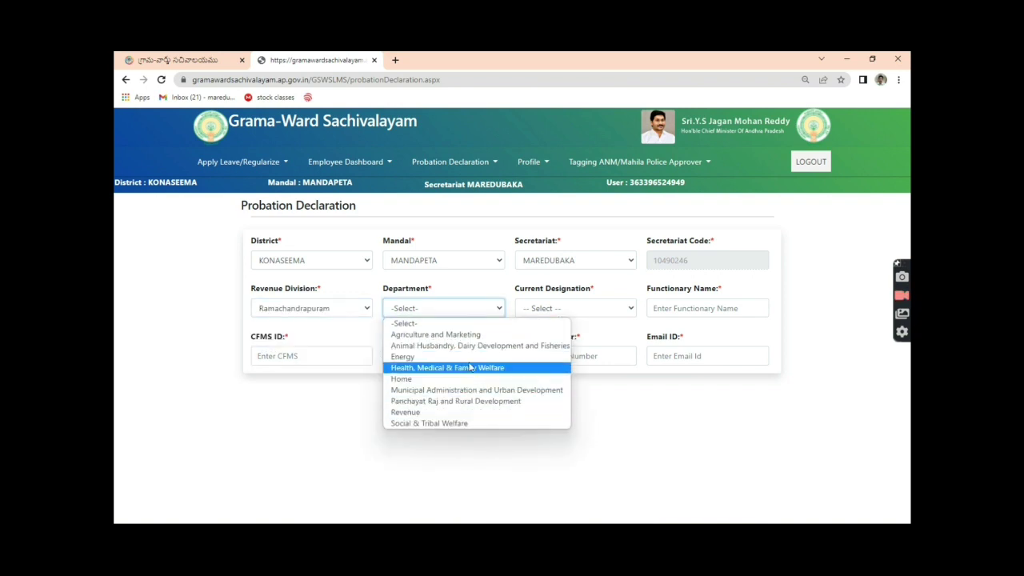
{"action": "left_click", "coordinate": [431, 423]}
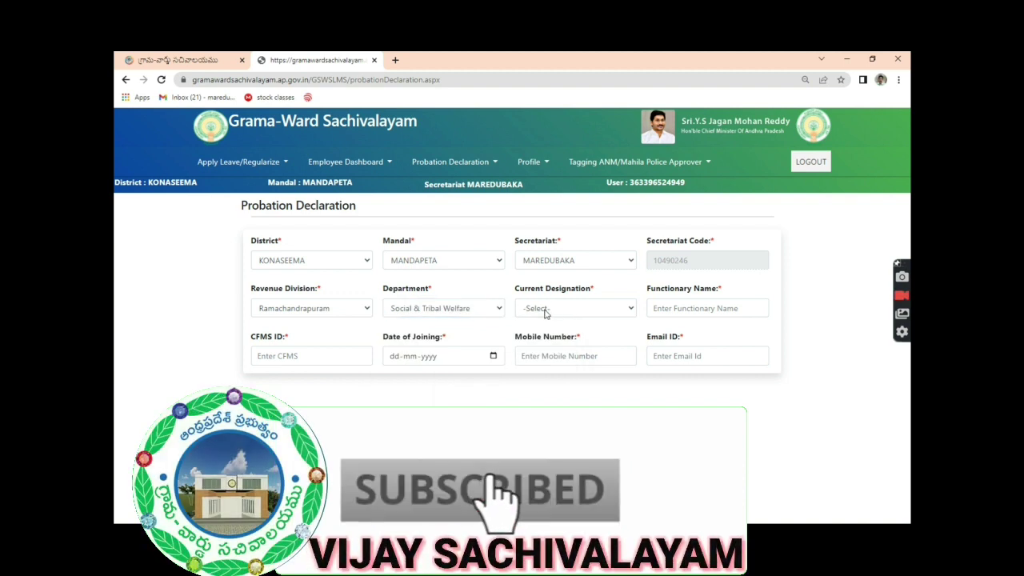
{"action": "left_click", "coordinate": [550, 309]}
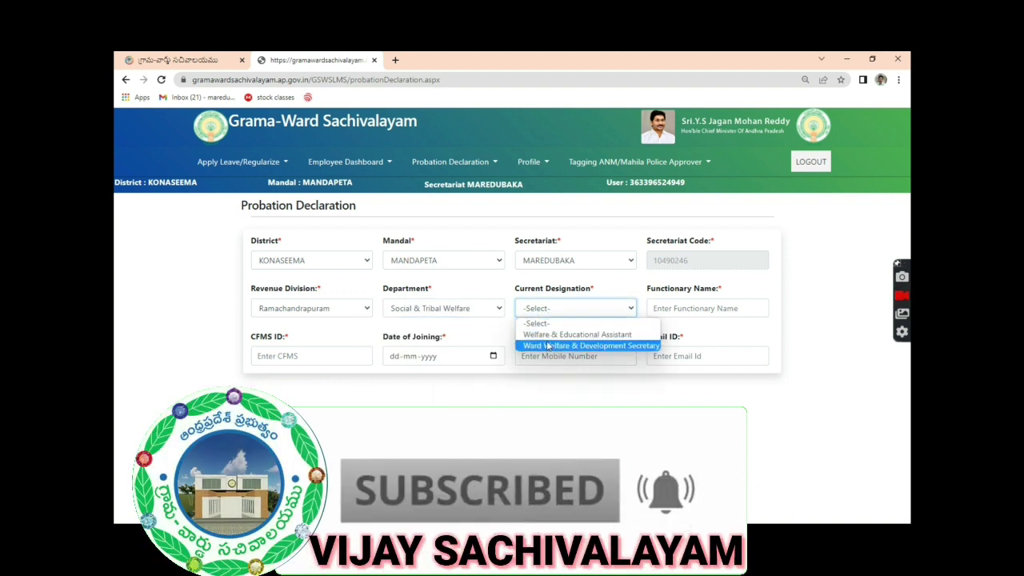
{"action": "left_click", "coordinate": [552, 334]}
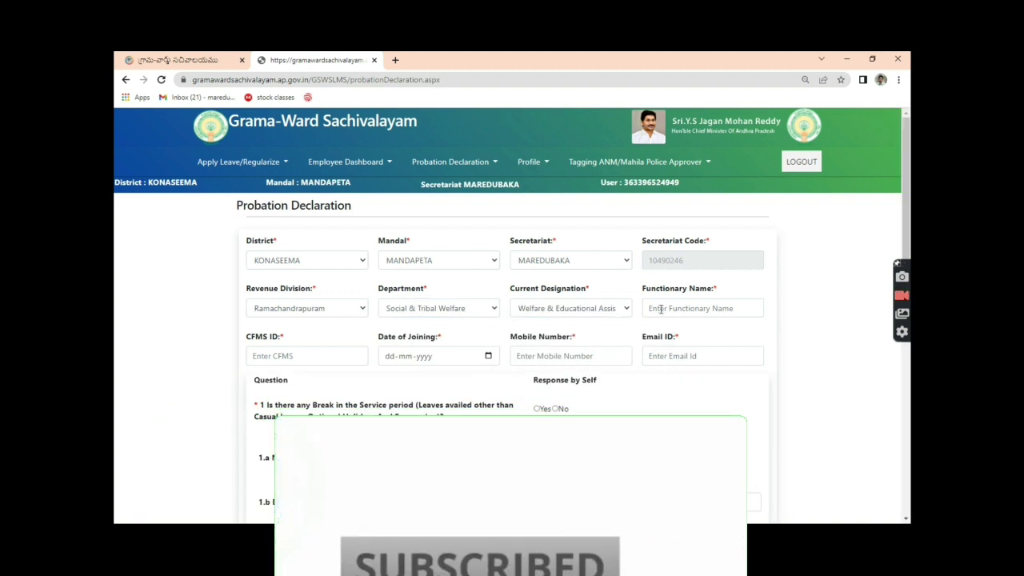
Examine the questionnaire and the functionary name, CFMS ID, date of joining, mobile number and email fields of the declaration form
{"action": "scroll", "coordinate": [630, 328], "scroll_direction": "down", "scroll_amount": 7}
{"action": "scroll", "coordinate": [630, 366], "scroll_direction": "up", "scroll_amount": 5}
{"action": "scroll", "coordinate": [633, 368], "scroll_direction": "down", "scroll_amount": 5}
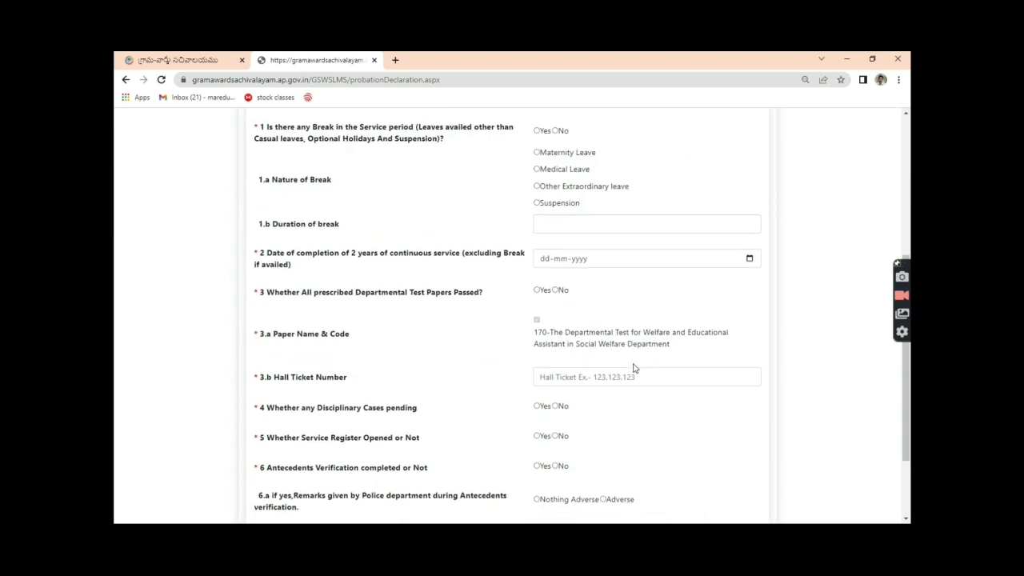
{"action": "scroll", "coordinate": [634, 366], "scroll_direction": "up", "scroll_amount": 5}
{"action": "left_click", "coordinate": [690, 314]}
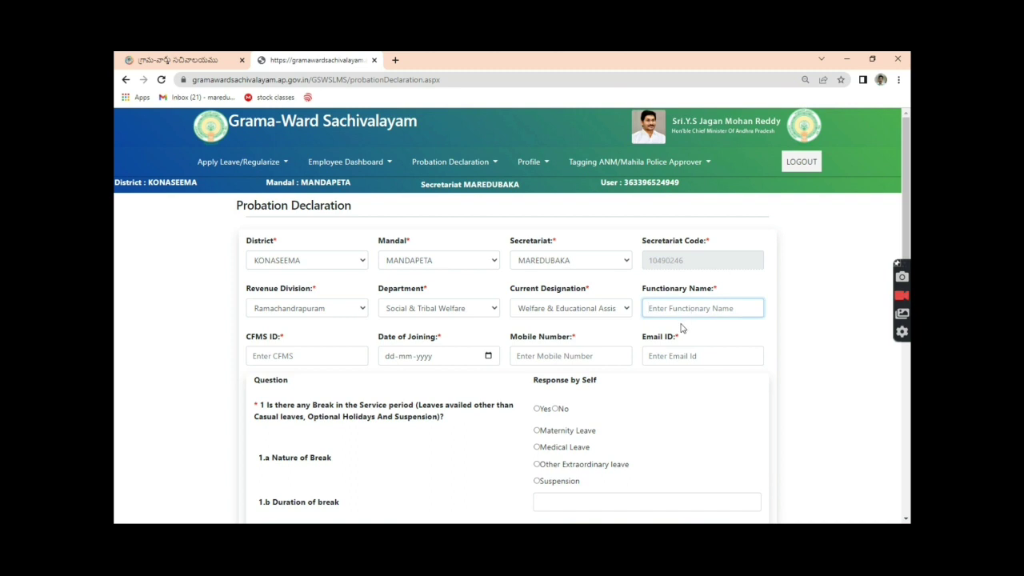
{"action": "left_click", "coordinate": [330, 361]}
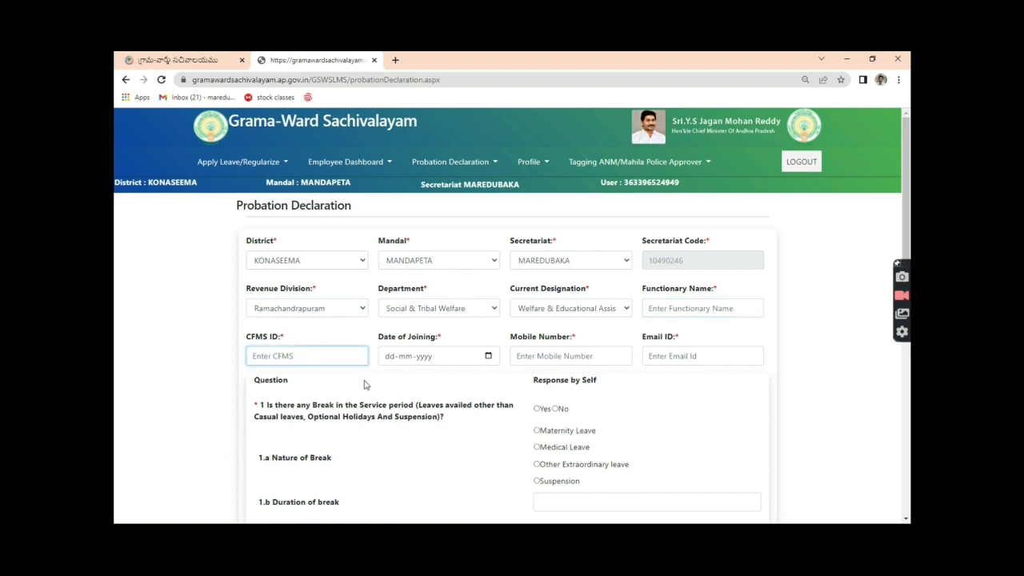
{"action": "scroll", "coordinate": [376, 384], "scroll_direction": "down", "scroll_amount": 1}
{"action": "scroll", "coordinate": [462, 368], "scroll_direction": "down", "scroll_amount": 1}
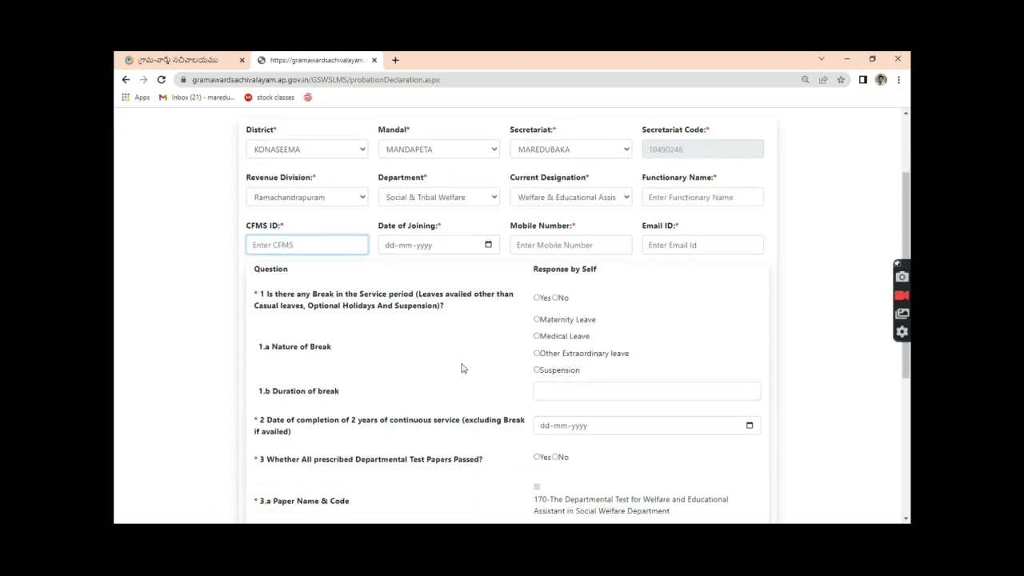
{"action": "scroll", "coordinate": [478, 316], "scroll_direction": "down", "scroll_amount": 2}
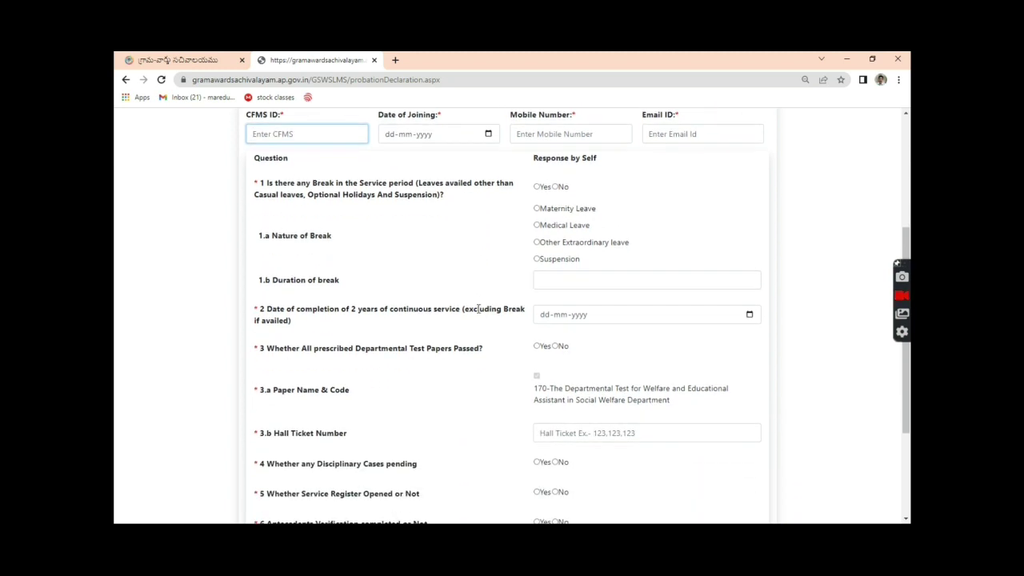
{"action": "left_click", "coordinate": [461, 136]}
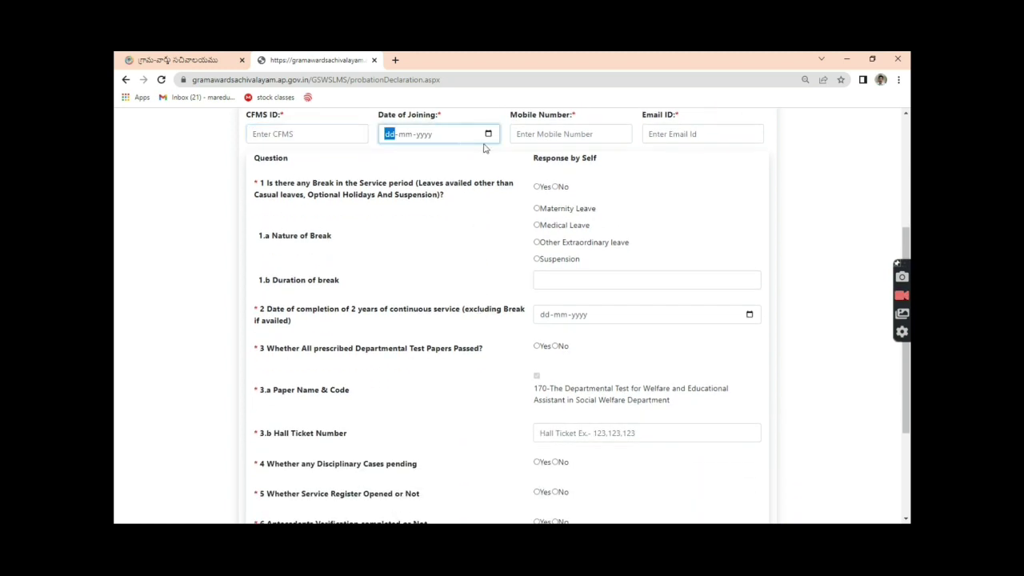
{"action": "left_click", "coordinate": [487, 134]}
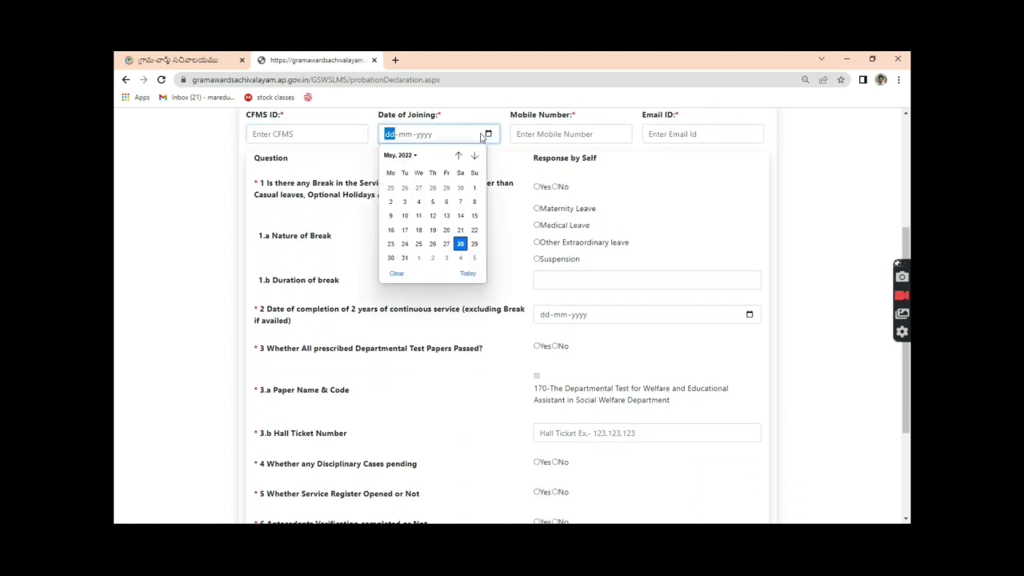
{"action": "left_click", "coordinate": [504, 179]}
{"action": "left_click", "coordinate": [549, 134]}
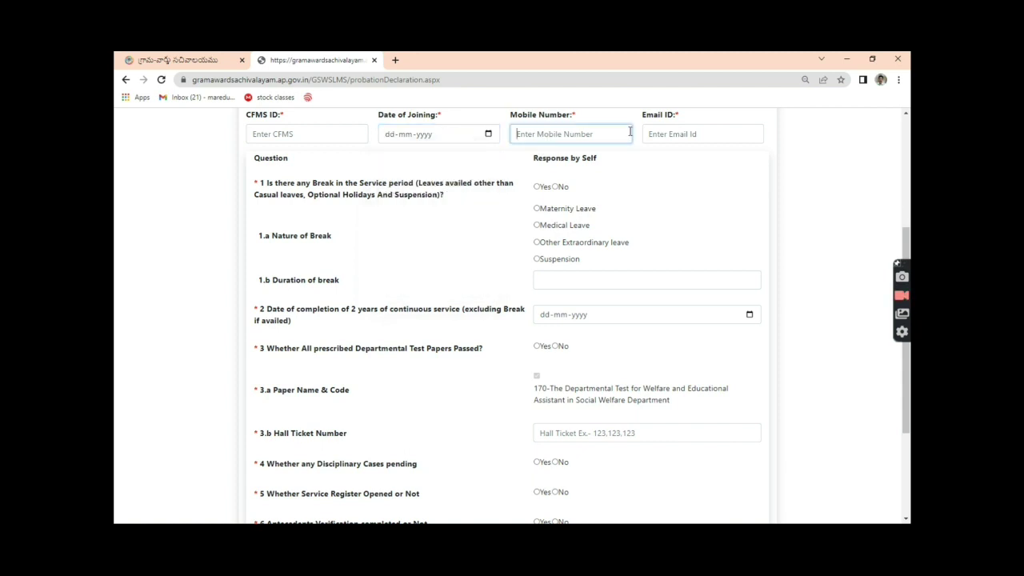
{"action": "left_click", "coordinate": [674, 133]}
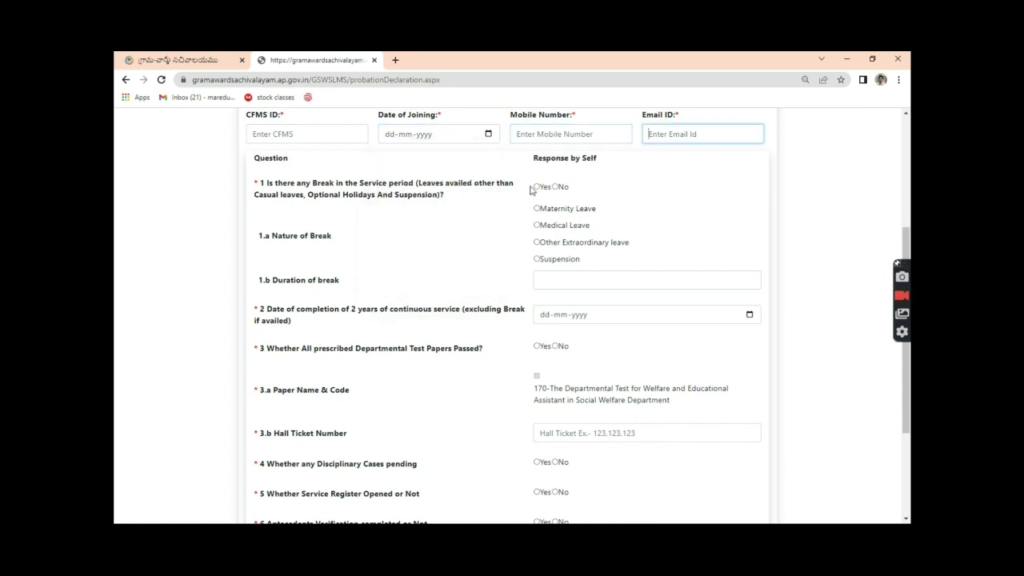
Answer No to question 1 about any break in the service period
{"action": "left_click", "coordinate": [426, 230]}
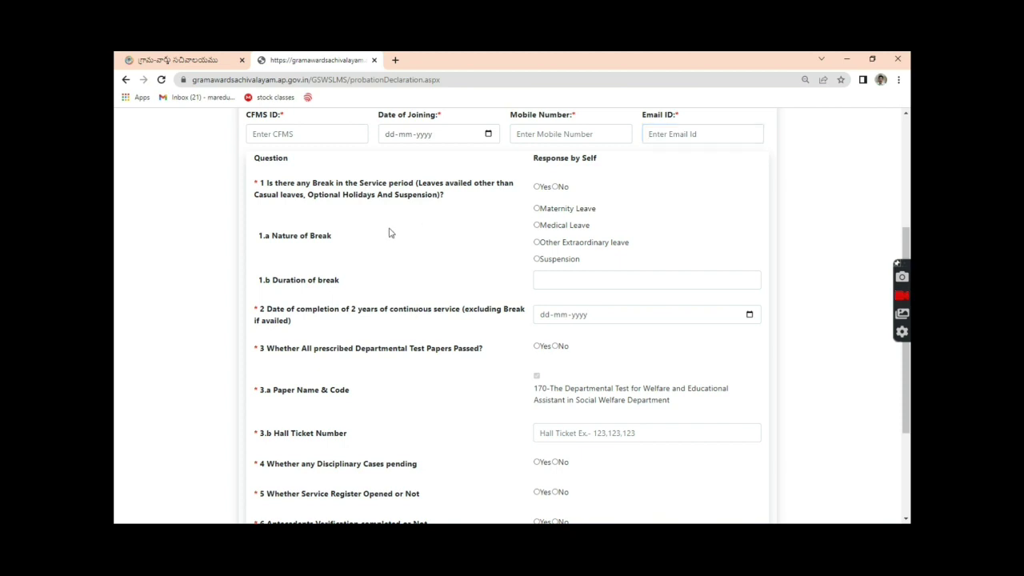
{"action": "scroll", "coordinate": [412, 243], "scroll_direction": "down", "scroll_amount": 1}
{"action": "scroll", "coordinate": [428, 244], "scroll_direction": "up", "scroll_amount": 1}
{"action": "left_click", "coordinate": [556, 187]}
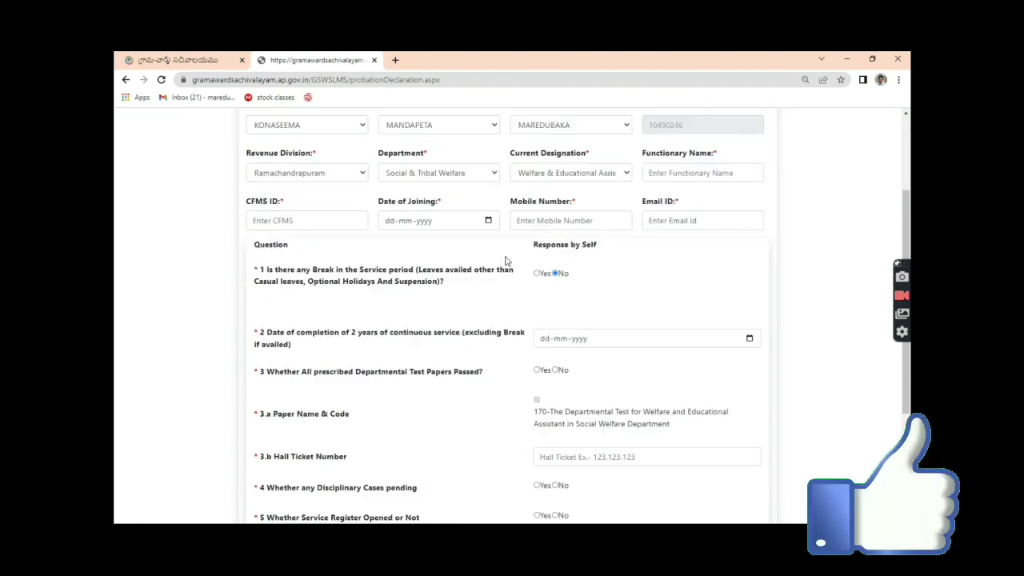
Examine question 2 on the completion date of two years of continuous service, including its date picker
{"action": "scroll", "coordinate": [515, 245], "scroll_direction": "down", "scroll_amount": 2}
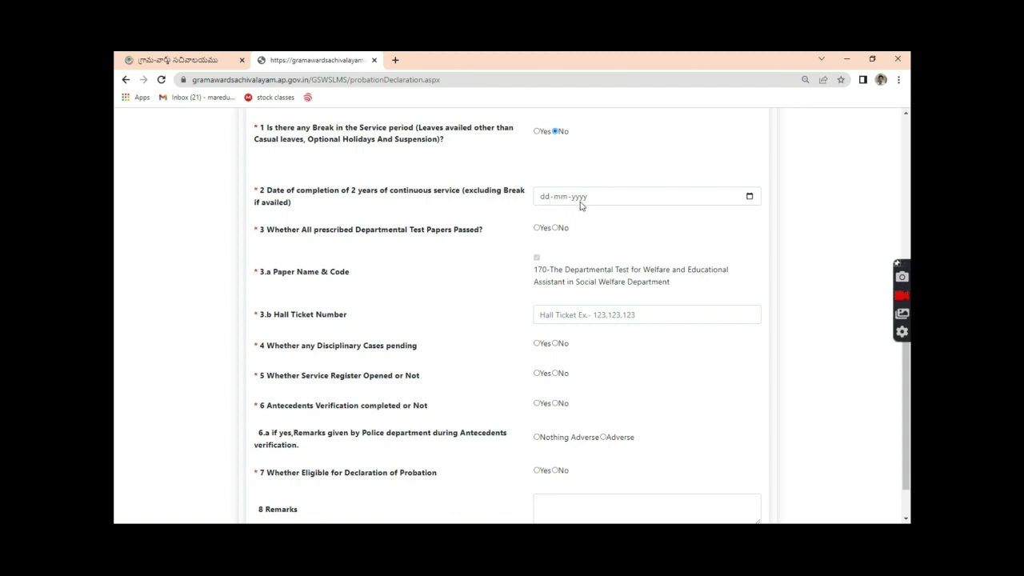
{"action": "left_click_drag", "start_coordinate": [469, 189], "coordinate": [525, 195]}
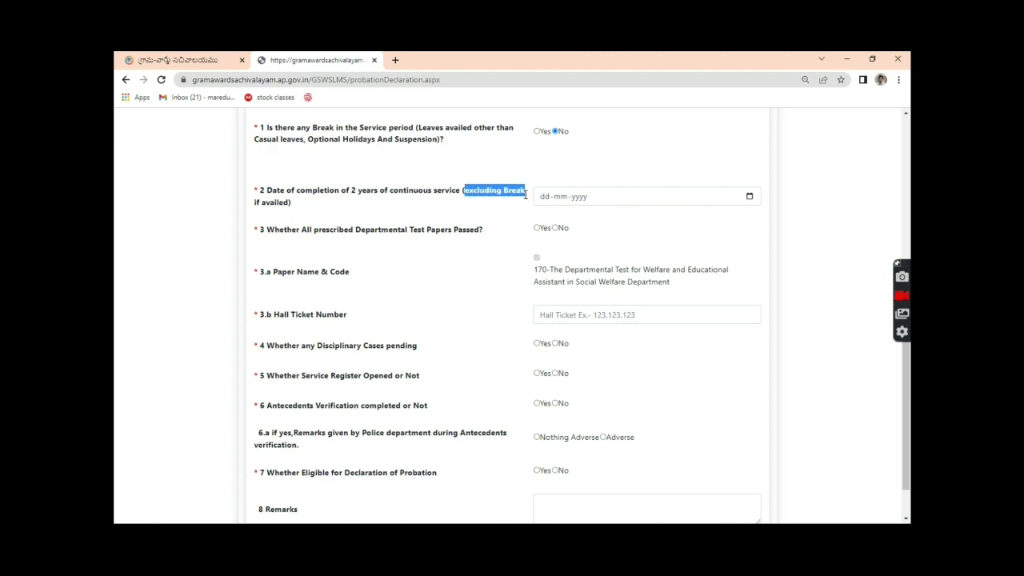
{"action": "left_click", "coordinate": [480, 217]}
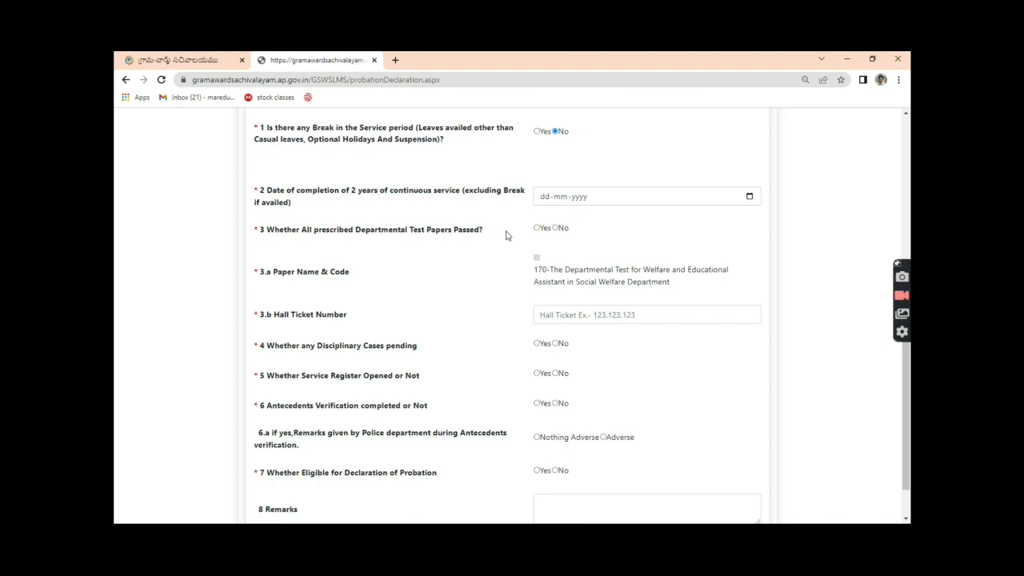
{"action": "left_click", "coordinate": [598, 205]}
{"action": "left_click", "coordinate": [750, 197]}
{"action": "left_click", "coordinate": [697, 244]}
Examine the departmental test paper name and code in question 3.a and the remaining questions through to the end of the form
{"action": "left_click_drag", "start_coordinate": [531, 265], "coordinate": [620, 284]}
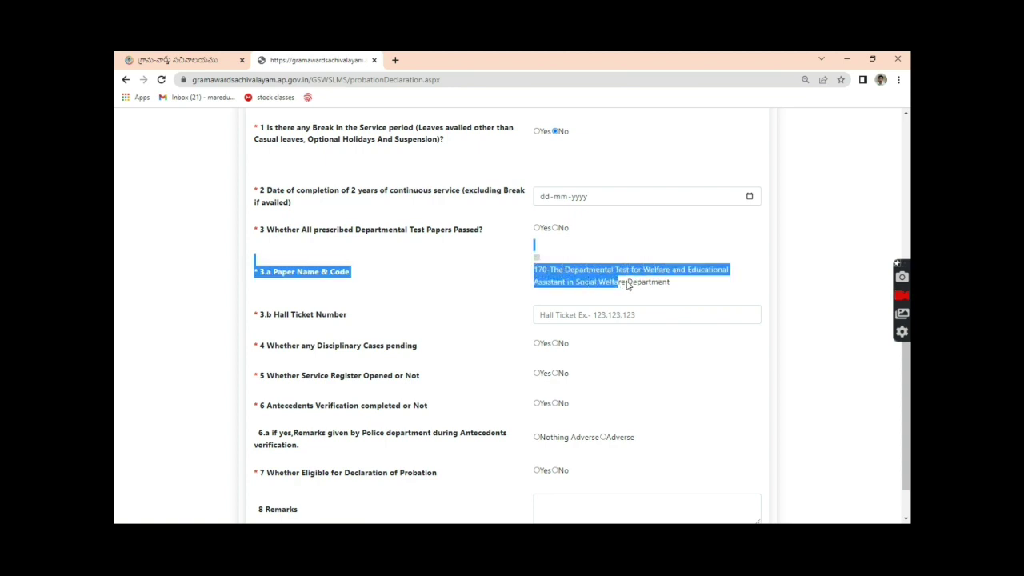
{"action": "left_click", "coordinate": [628, 286]}
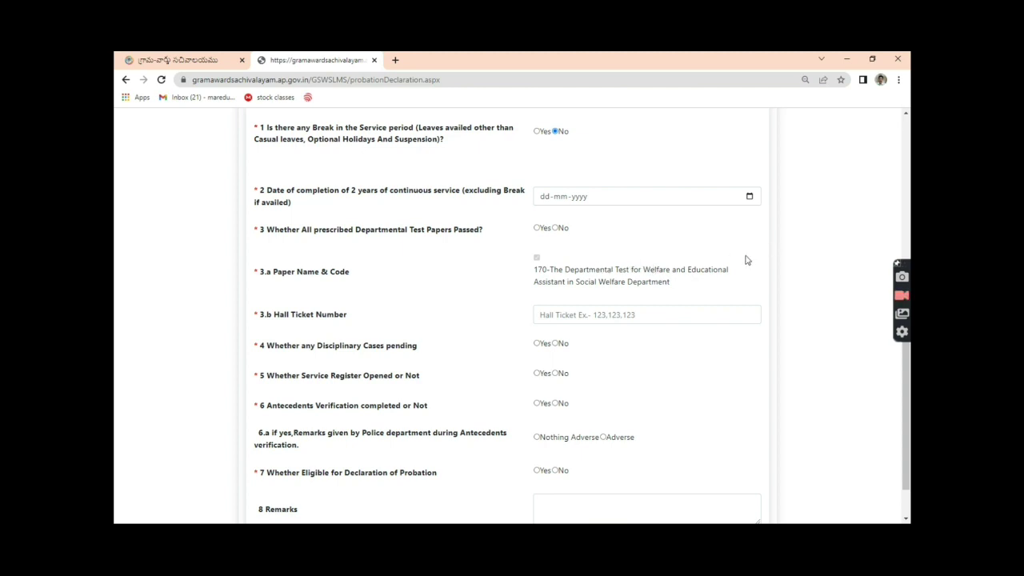
{"action": "left_click_drag", "start_coordinate": [677, 290], "coordinate": [530, 270]}
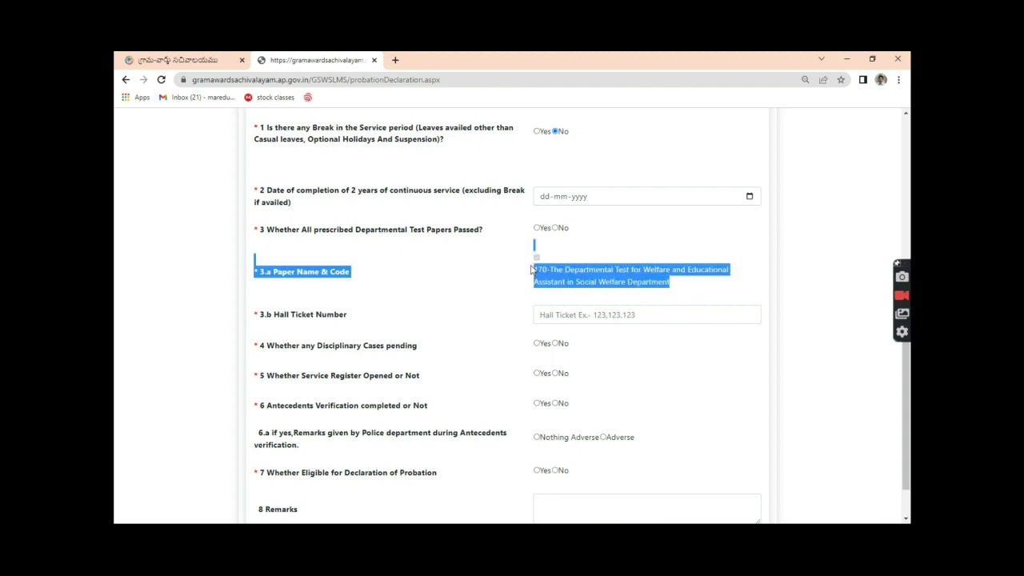
{"action": "left_click", "coordinate": [532, 269]}
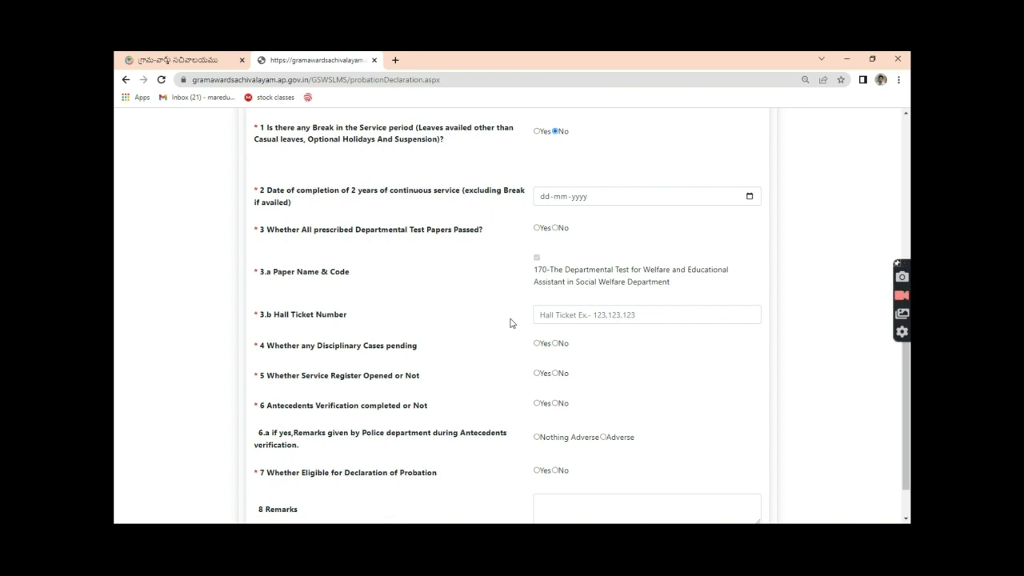
{"action": "scroll", "coordinate": [510, 322], "scroll_direction": "down", "scroll_amount": 1}
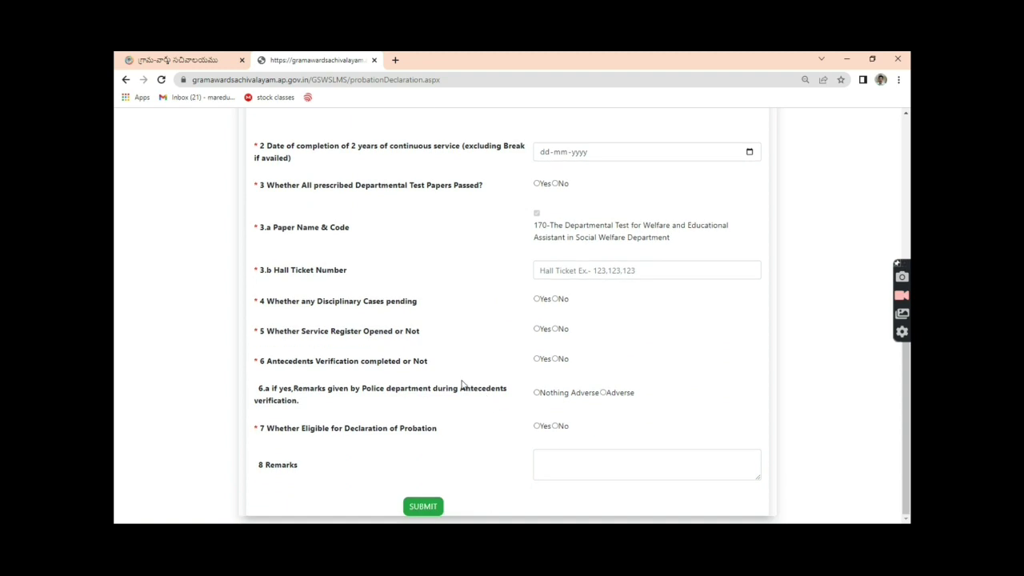
{"action": "scroll", "coordinate": [469, 354], "scroll_direction": "up", "scroll_amount": 4}
{"action": "scroll", "coordinate": [469, 354], "scroll_direction": "down", "scroll_amount": 1}
{"action": "scroll", "coordinate": [468, 358], "scroll_direction": "down", "scroll_amount": 3}
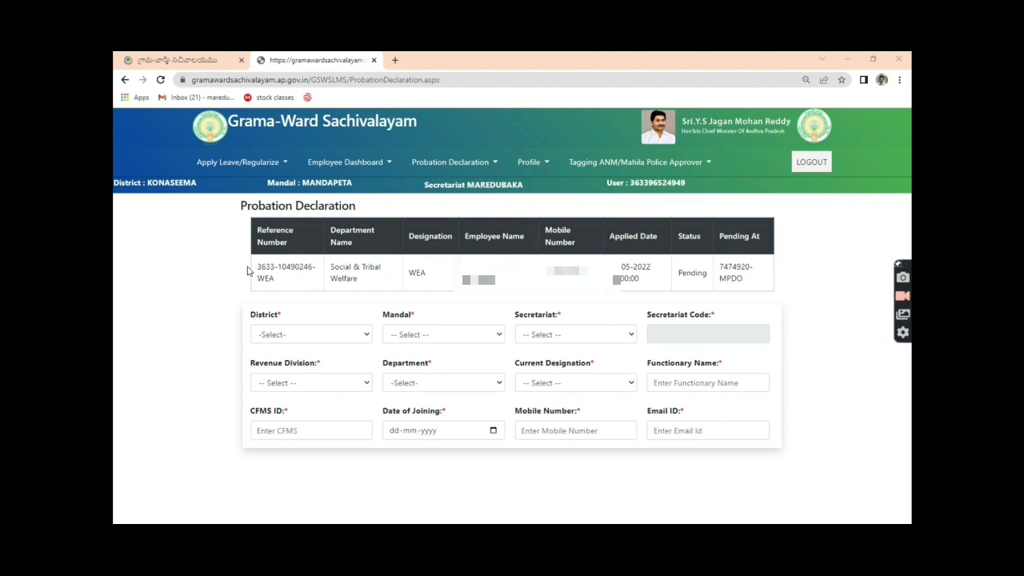
Review the submitted probation declaration record, including its mobile number, status and pending officer entries
{"action": "left_click_drag", "start_coordinate": [247, 236], "coordinate": [646, 279]}
{"action": "left_click", "coordinate": [769, 281]}
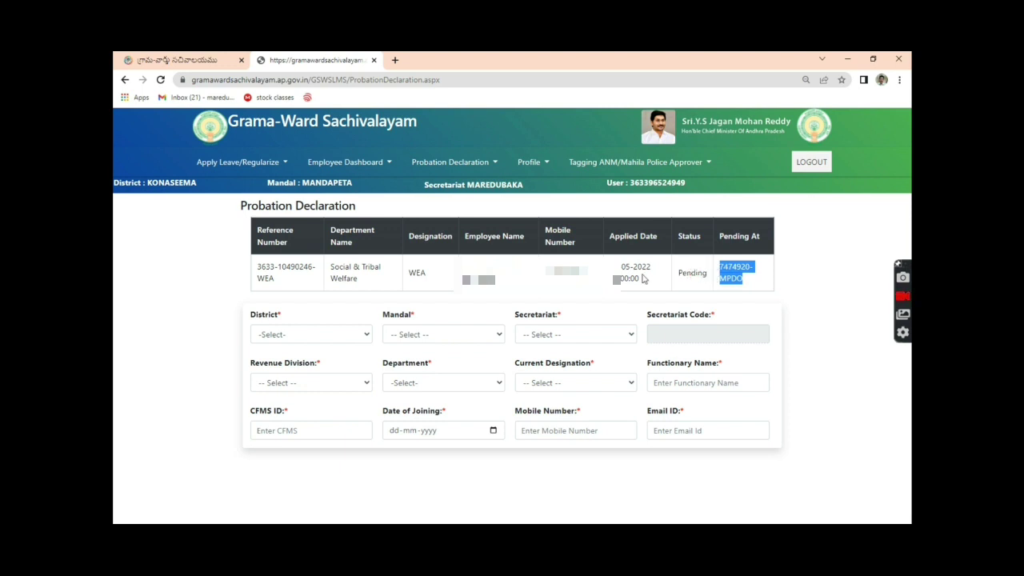
{"action": "left_click", "coordinate": [645, 279]}
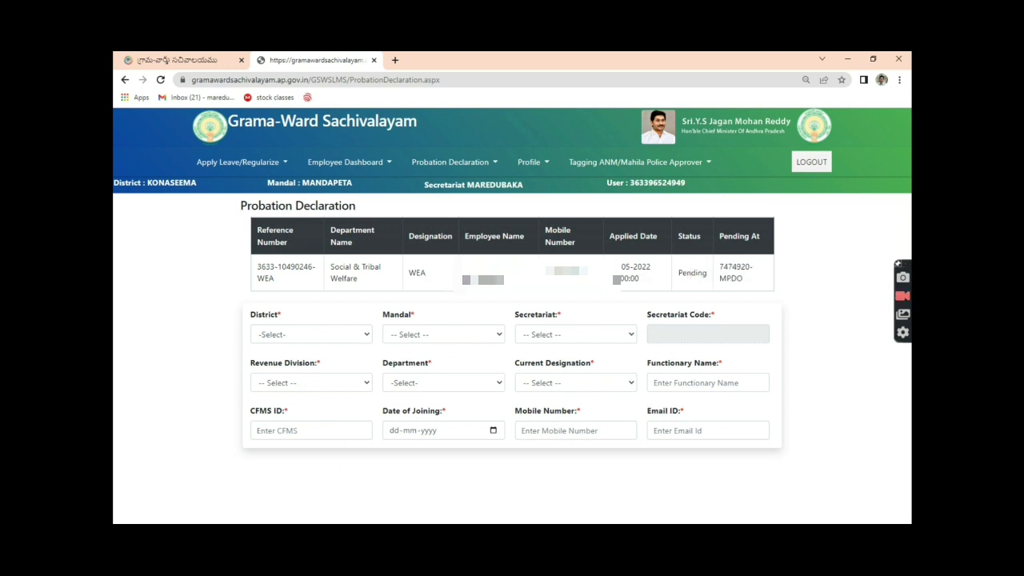
{"action": "left_click_drag", "start_coordinate": [590, 271], "coordinate": [545, 271]}
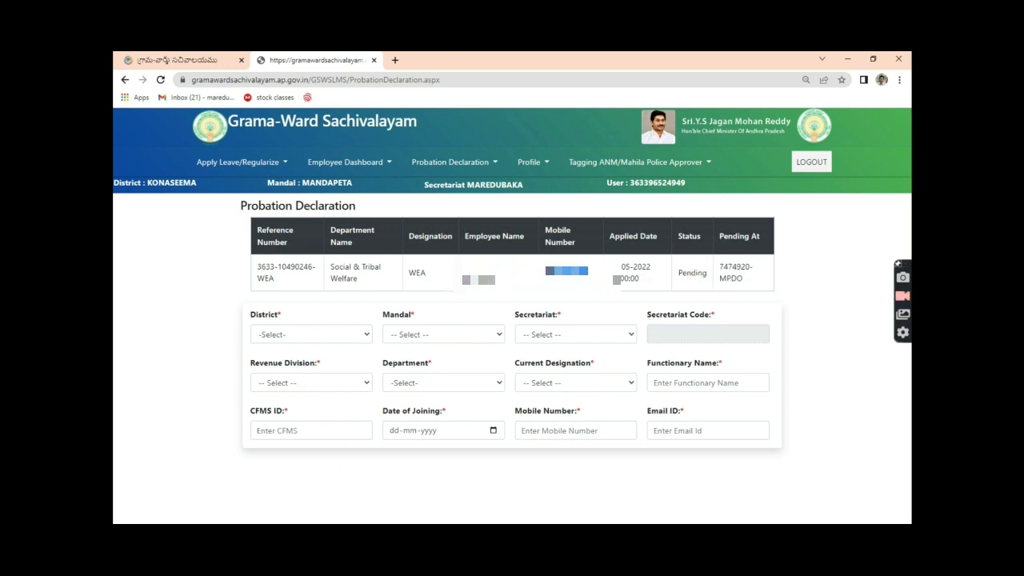
{"action": "left_click", "coordinate": [680, 272]}
{"action": "left_click_drag", "start_coordinate": [755, 282], "coordinate": [709, 262]}
{"action": "left_click", "coordinate": [692, 291]}
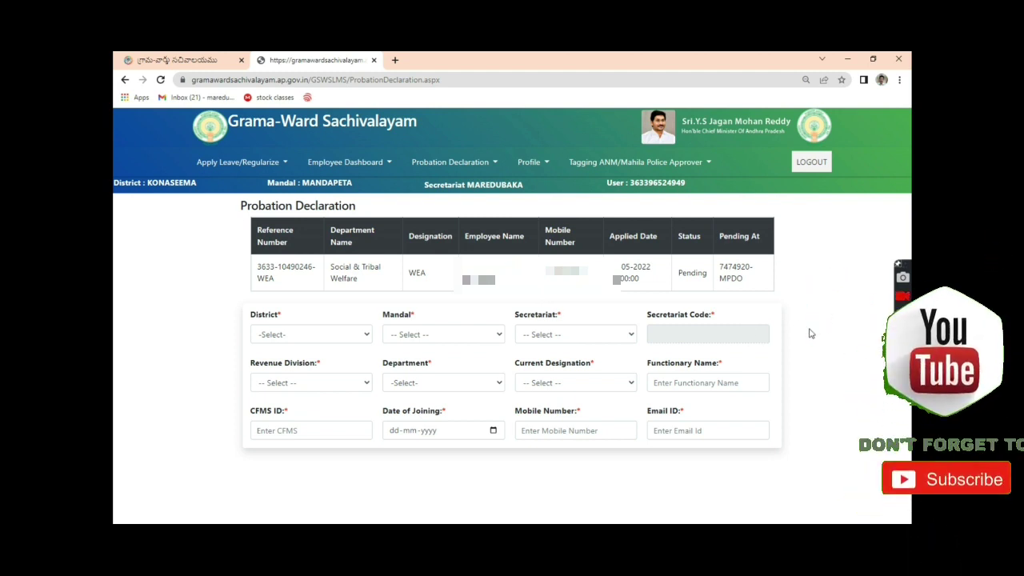
Return to the Grama-Ward Sachivalayam home page and look through it
{"action": "left_click", "coordinate": [156, 55]}
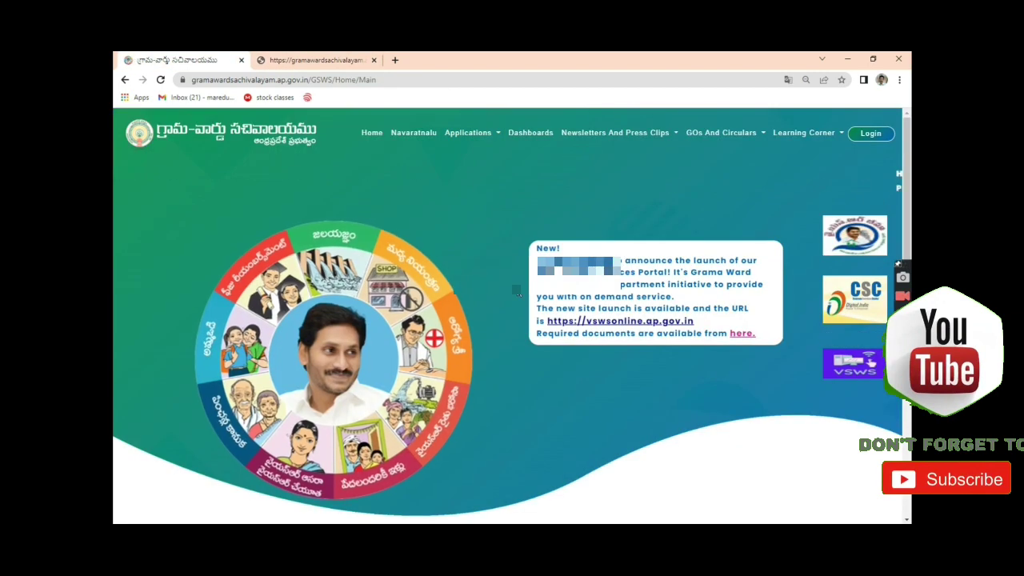
{"action": "scroll", "coordinate": [531, 366], "scroll_direction": "down", "scroll_amount": 3}
{"action": "scroll", "coordinate": [539, 374], "scroll_direction": "up", "scroll_amount": 1}
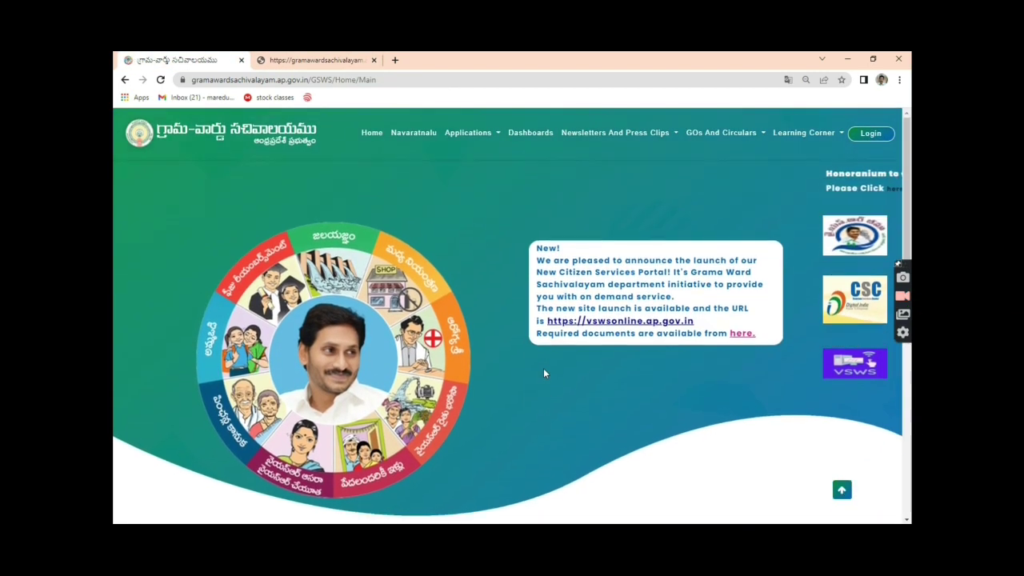